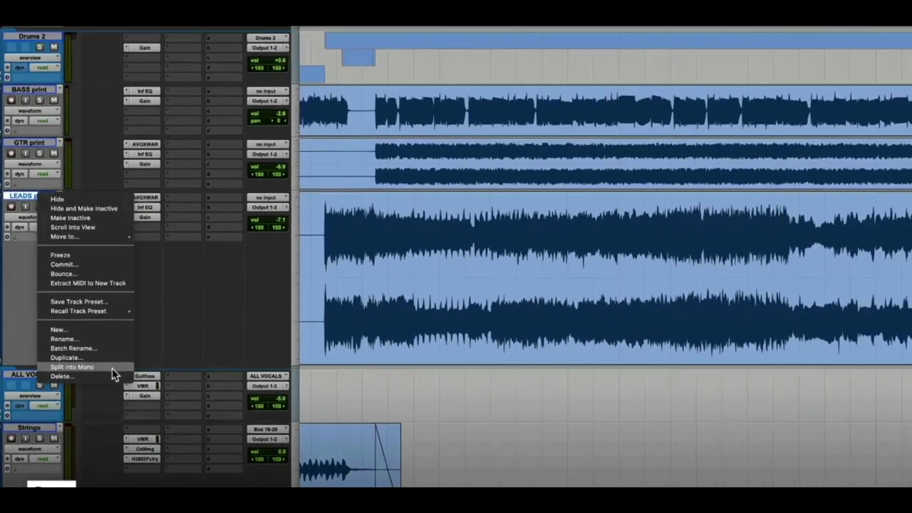
# Split the stereo LEADS print track into separate mono tracks.
pyautogui.click(112, 367)
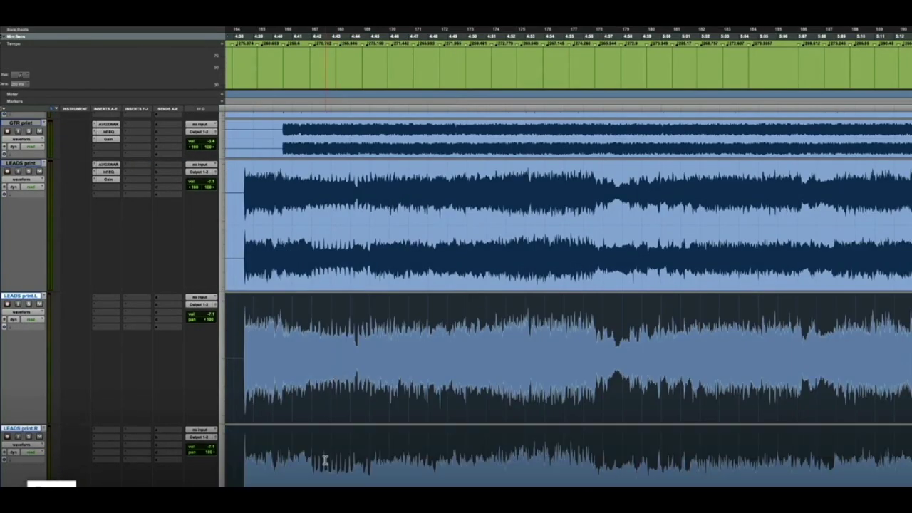
pyautogui.scroll(-5, 325, 460)
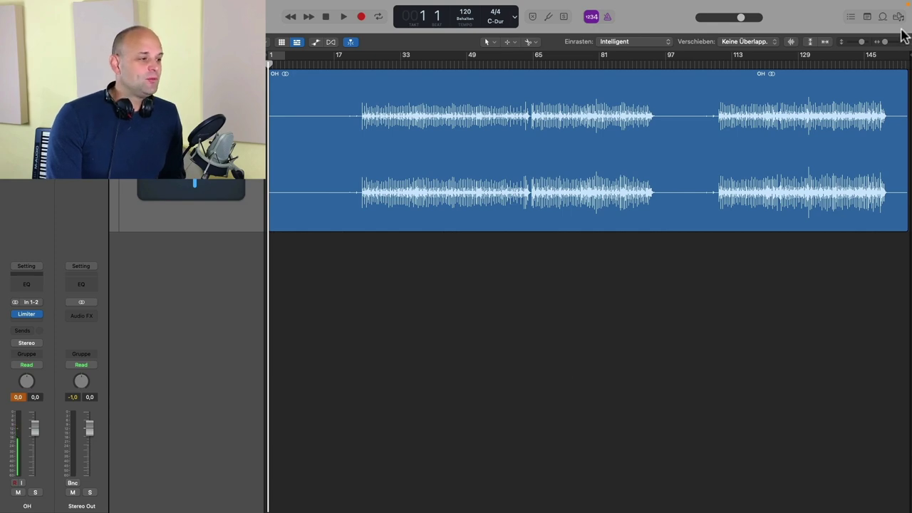
# In Logic Pro, show the project's audio files and select the stereo file OH.aif.
pyautogui.click(892, 23)
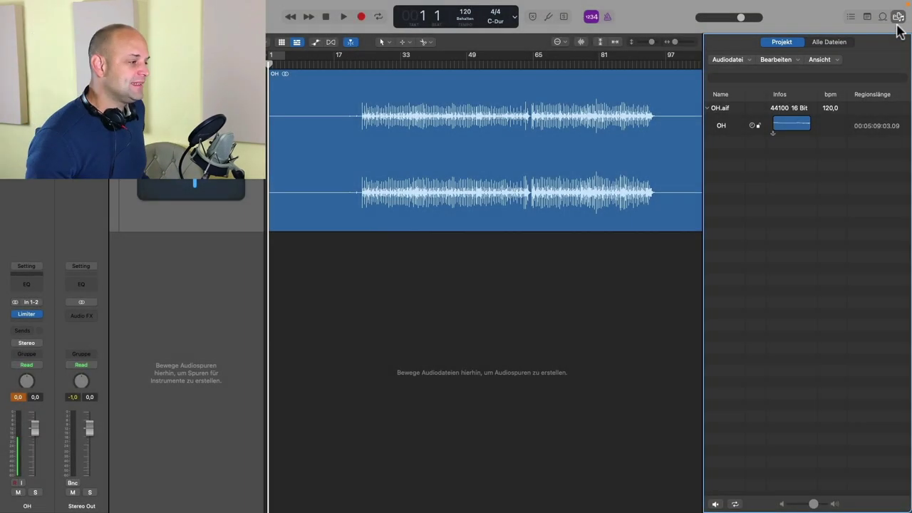
pyautogui.click(823, 126)
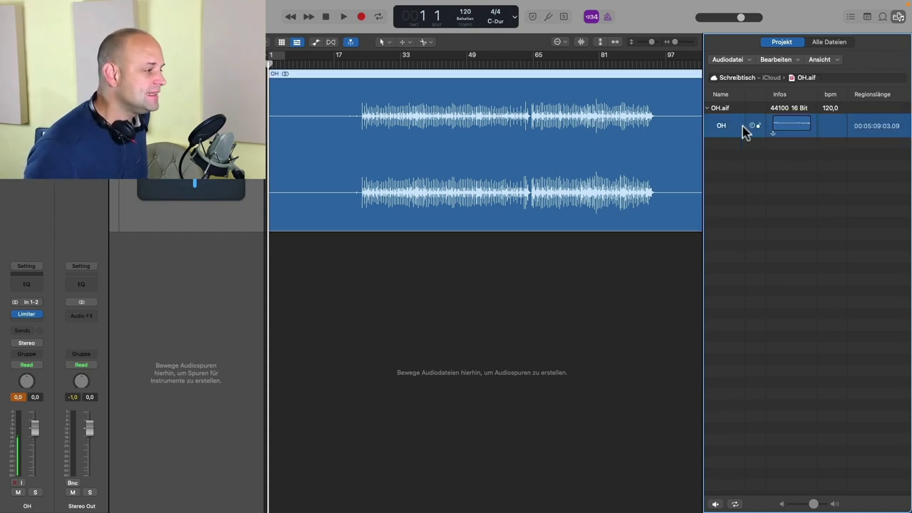
pyautogui.click(787, 191)
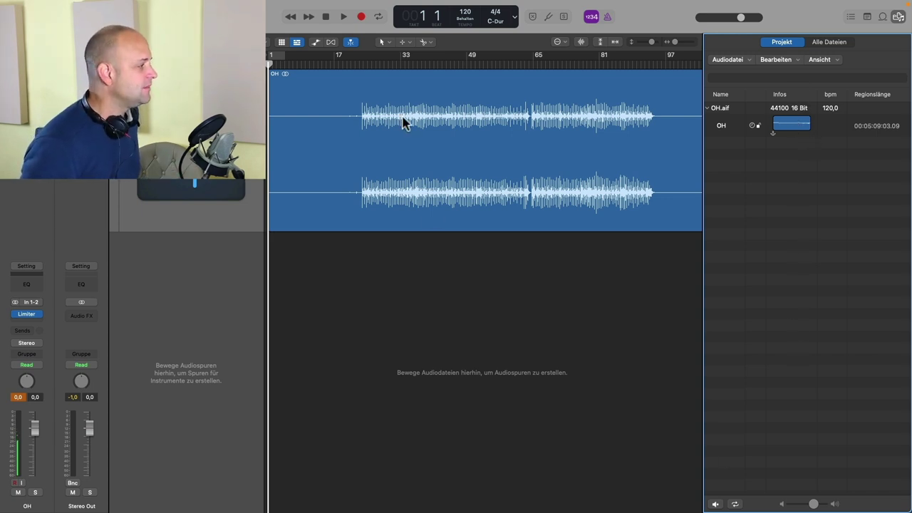
pyautogui.click(354, 83)
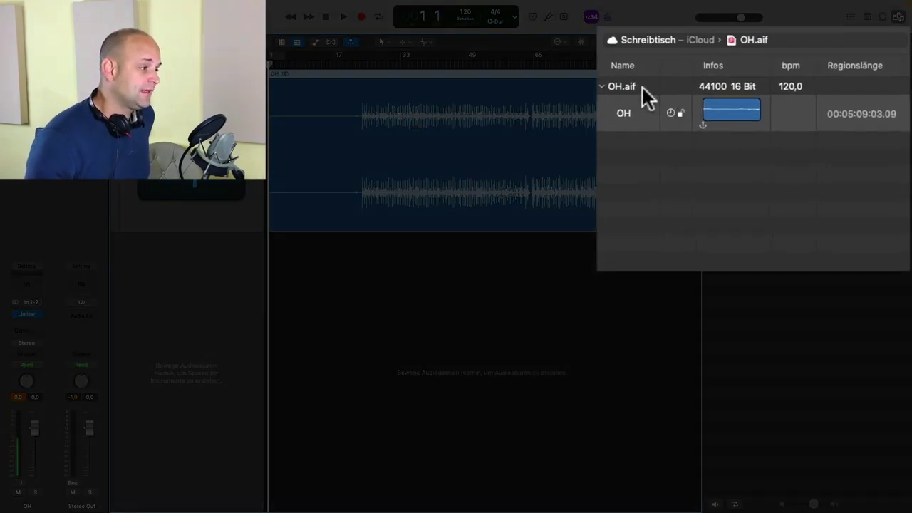
pyautogui.click(603, 85)
pyautogui.click(603, 85)
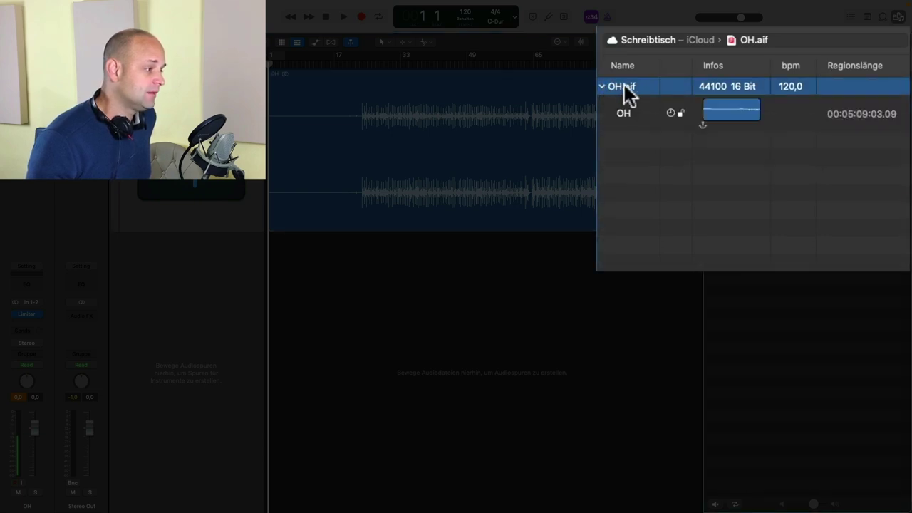
# Copy and convert OH.aif with the stereo conversion Interleaved -> Split, saving it to the Schreibtisch folder.
pyautogui.rightClick(625, 84)
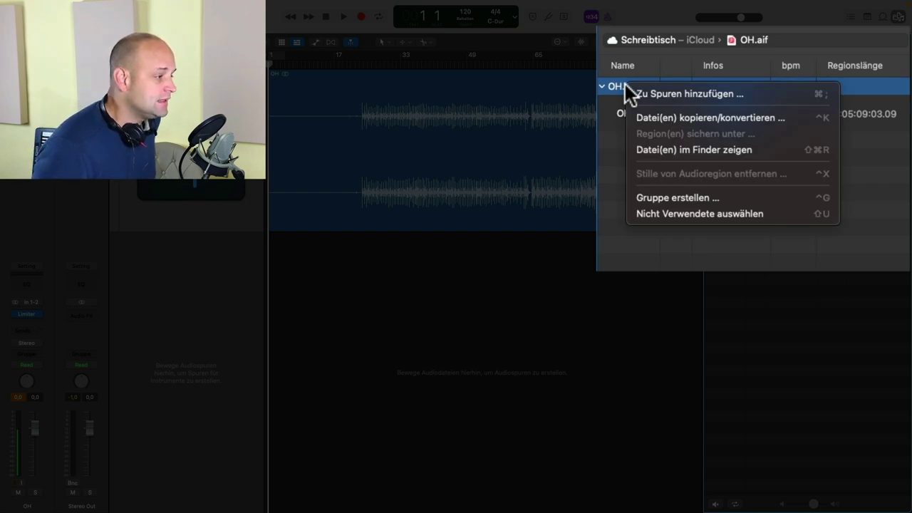
pyautogui.click(667, 117)
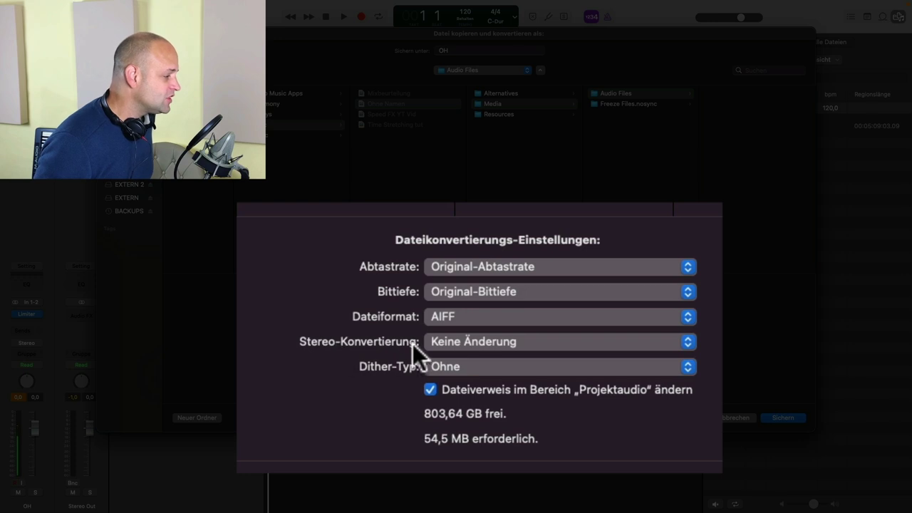
pyautogui.click(686, 344)
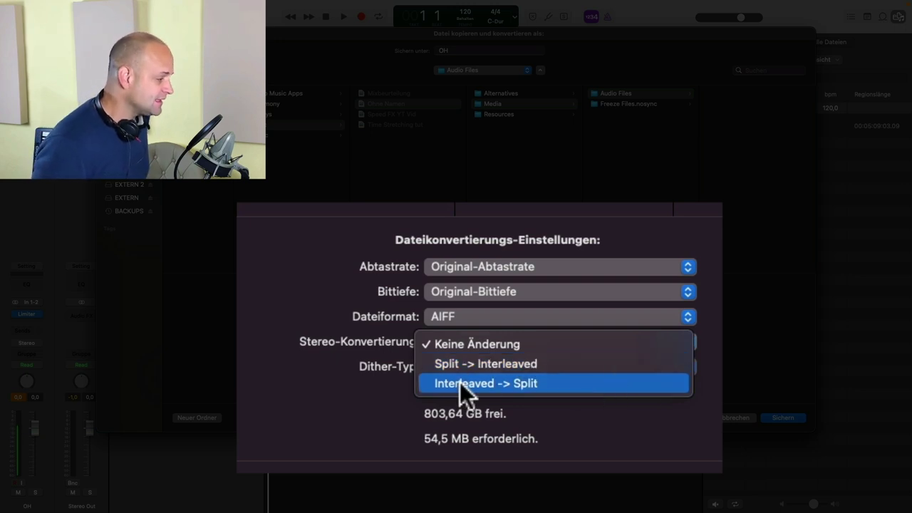
pyautogui.click(499, 384)
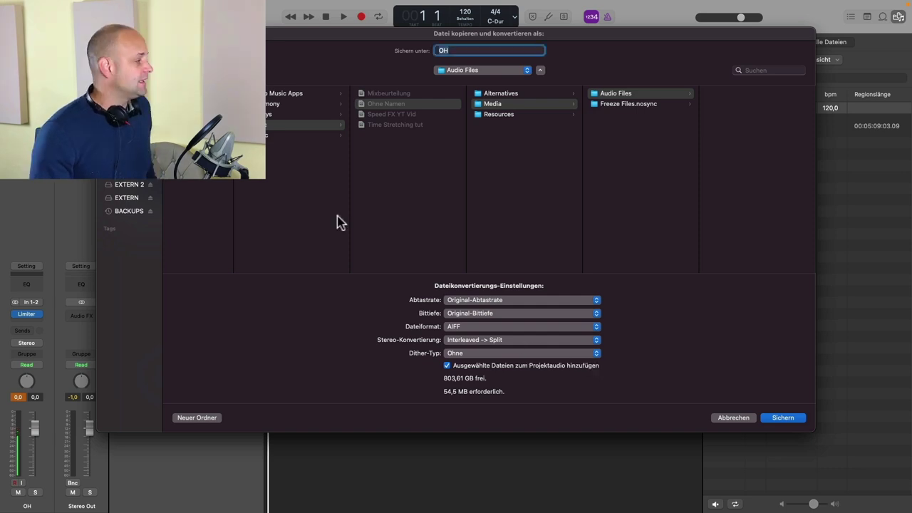
pyautogui.click(129, 104)
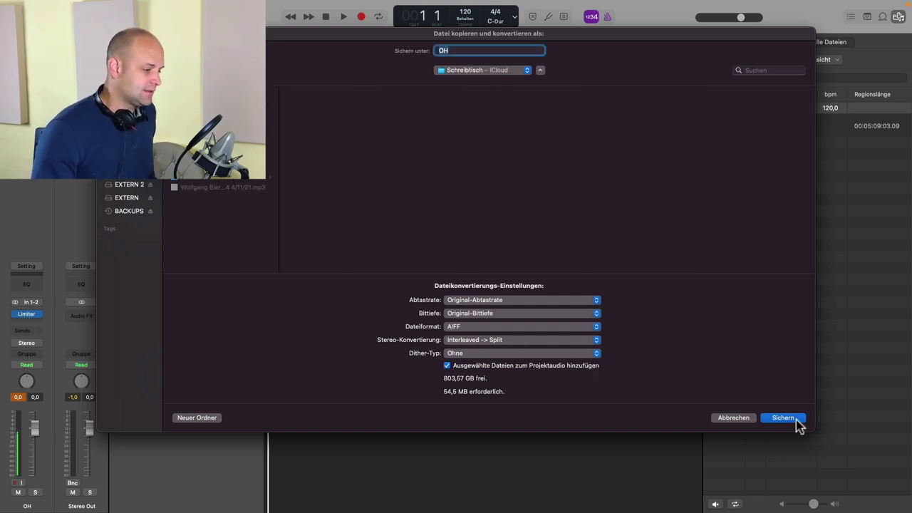
pyautogui.click(777, 419)
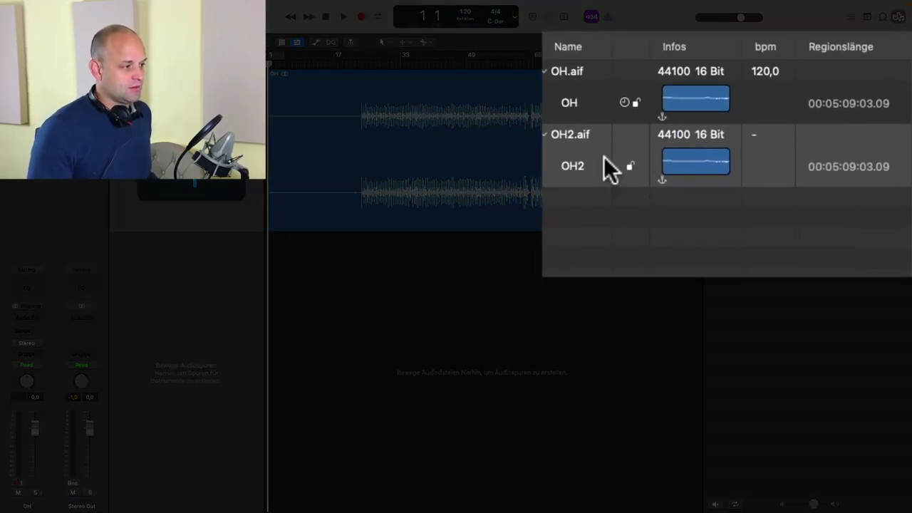
# Reveal the converted OH2.aif in the Finder and rename its two channel files "OH 2 links" and "OH 2 rechts".
pyautogui.rightClick(583, 133)
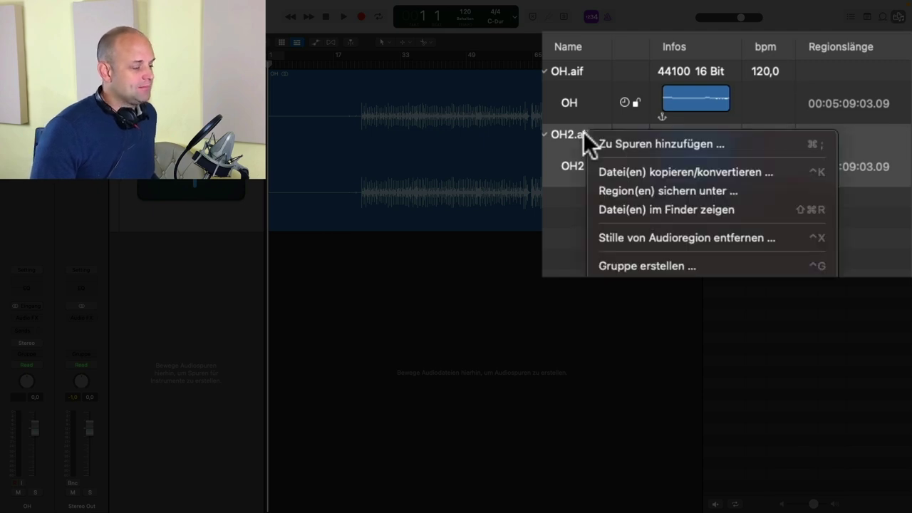
pyautogui.click(712, 210)
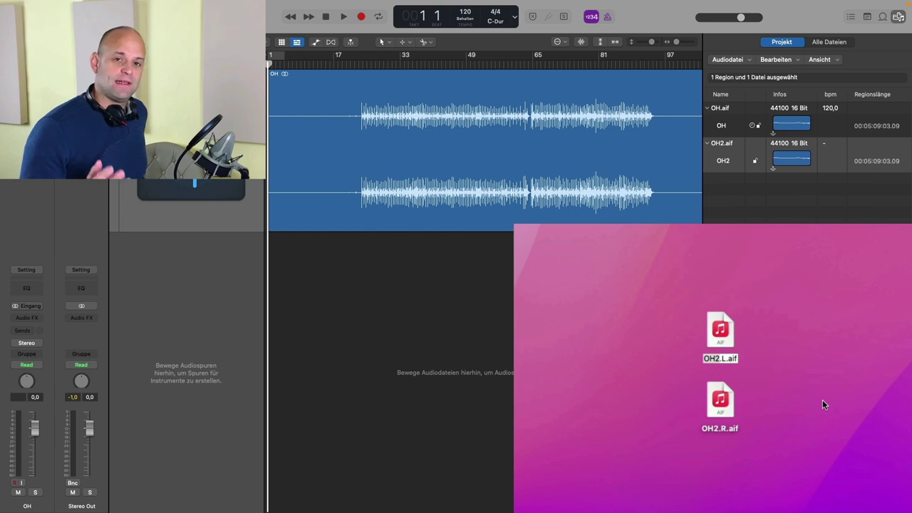
pyautogui.click(723, 363)
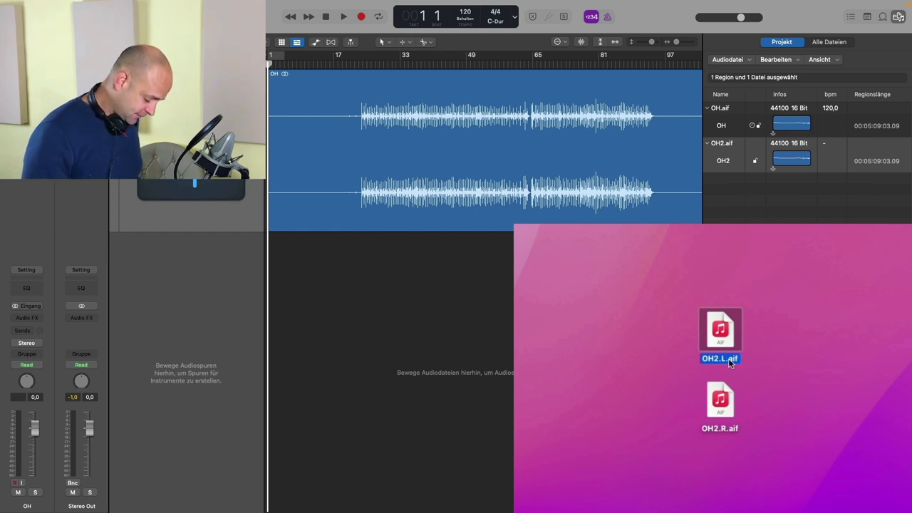
pyautogui.write('OH 2 ')
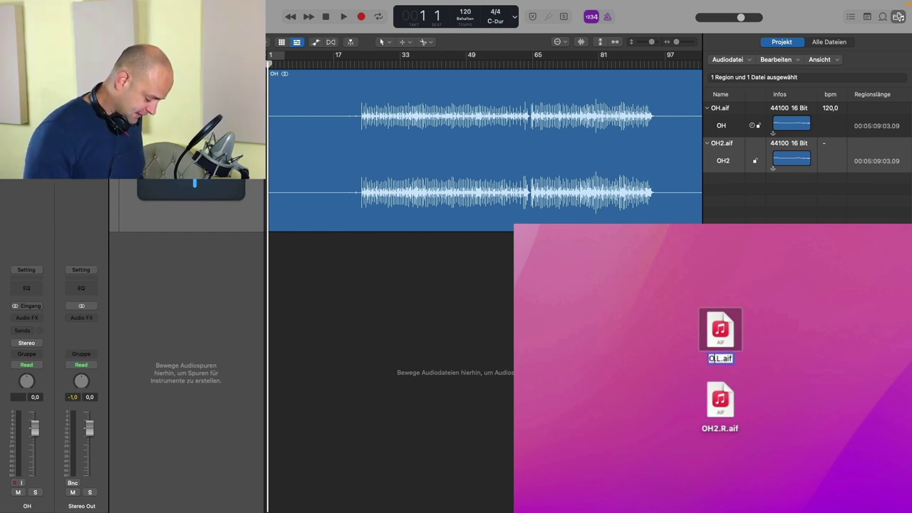
pyautogui.write('links')
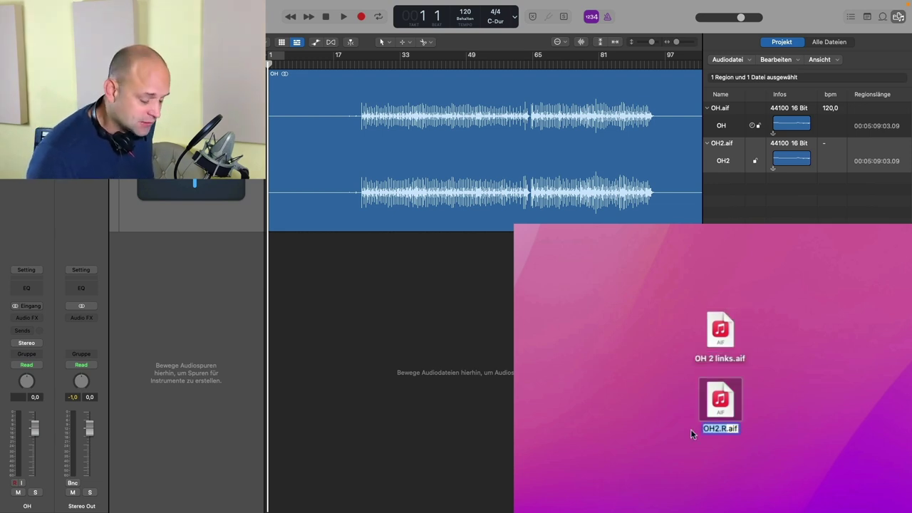
pyautogui.write('OH')
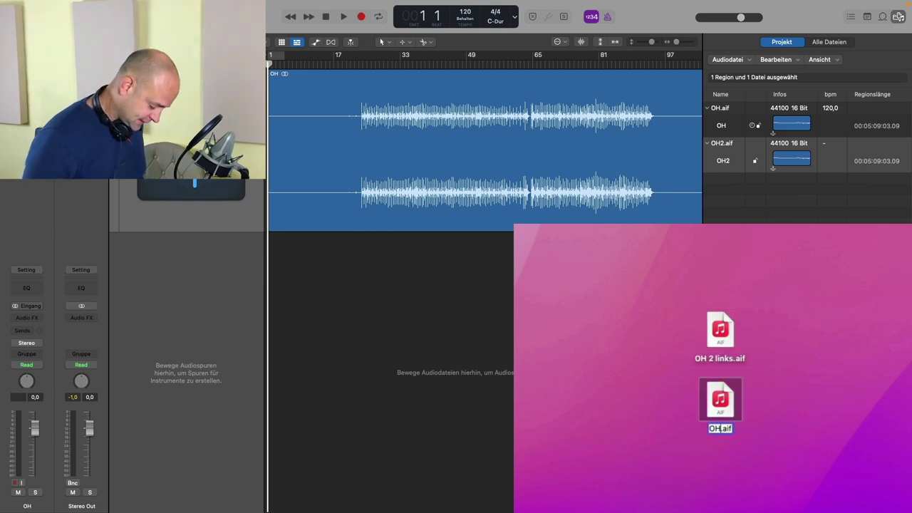
pyautogui.write(' 2 rechts')
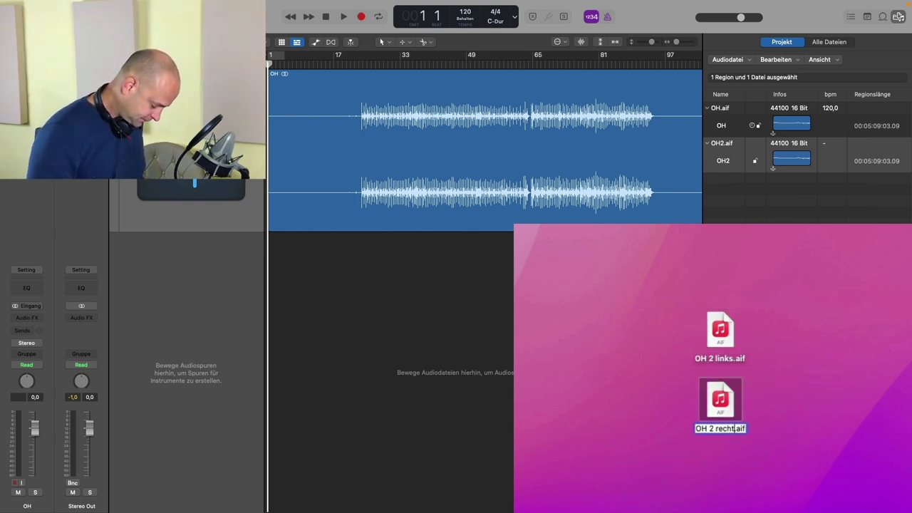
pyautogui.press('Return')
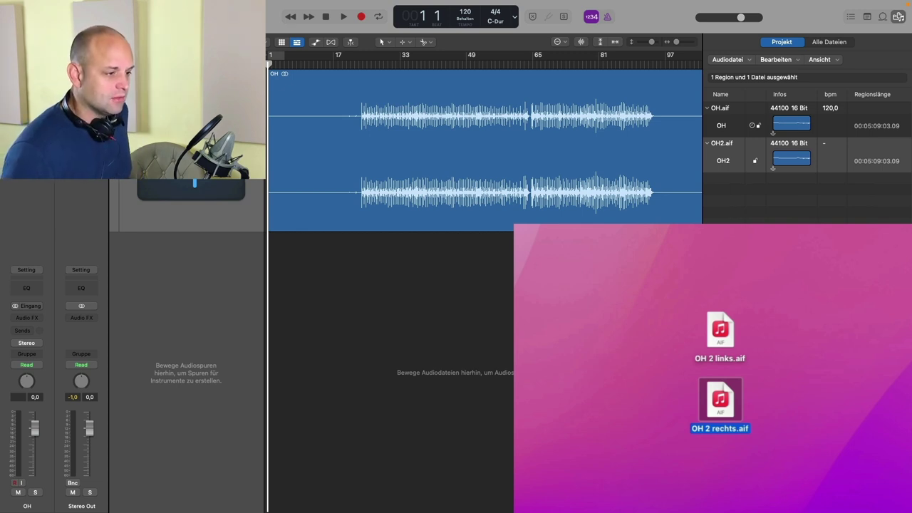
# Add the left and right channel files to the project as two new audio tracks starting at bar 1.
pyautogui.moveTo(720, 331); pyautogui.dragTo(271, 315)
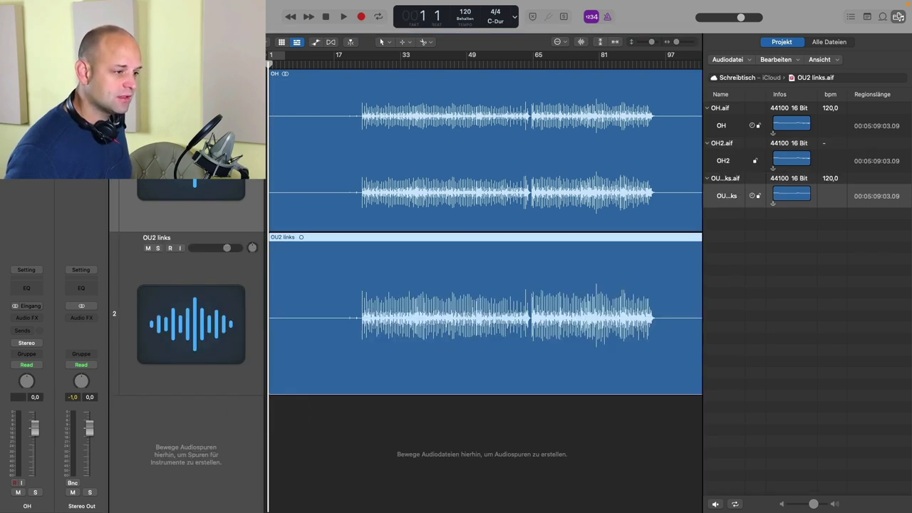
pyautogui.moveTo(720, 356); pyautogui.dragTo(271, 444)
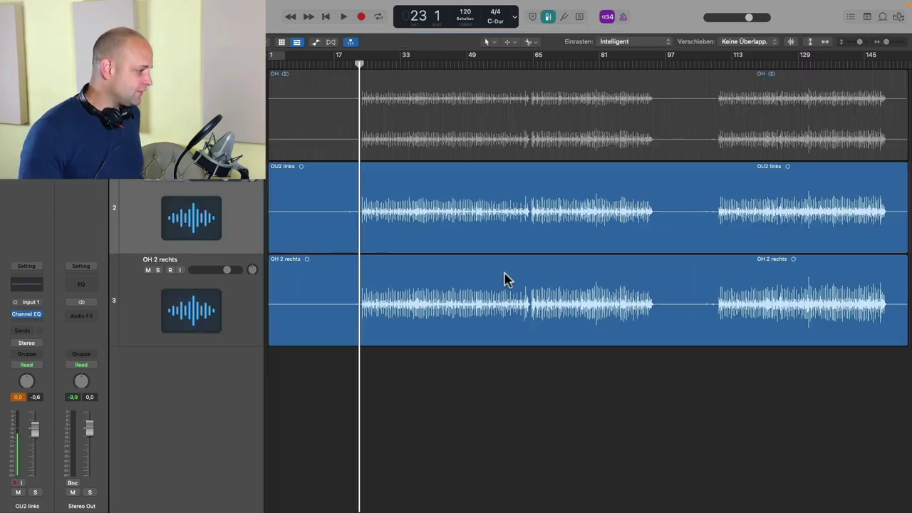
# Play the project with the mixer shown and examine the Channel EQ curves of the OU2 links and OH 2 rechts tracks.
pyautogui.press('x')
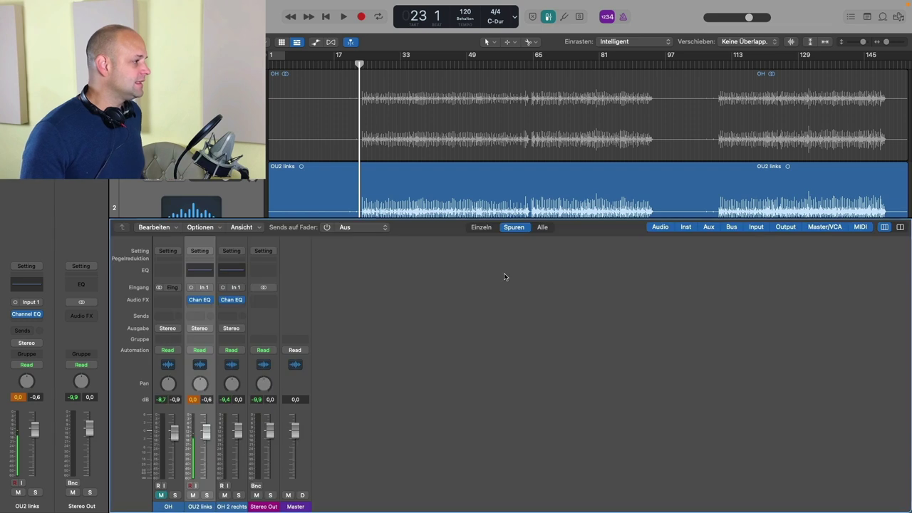
pyautogui.click(343, 17)
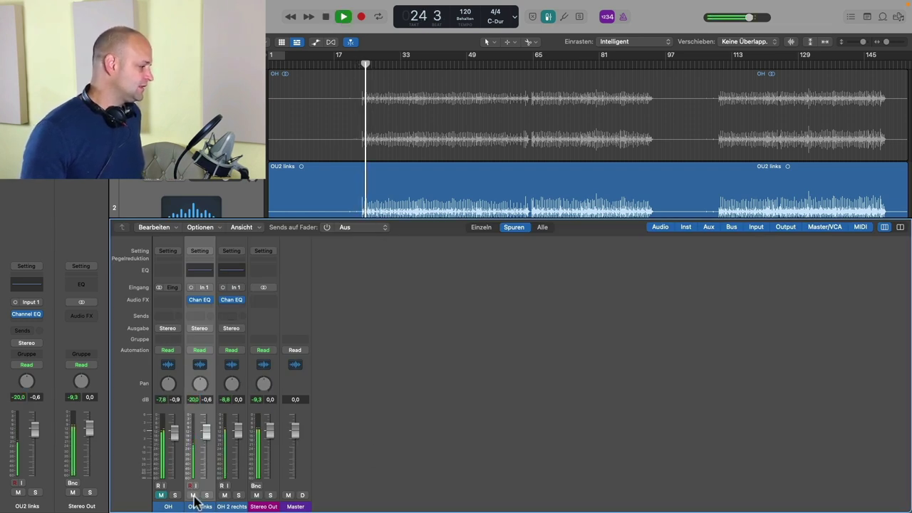
pyautogui.click(205, 271)
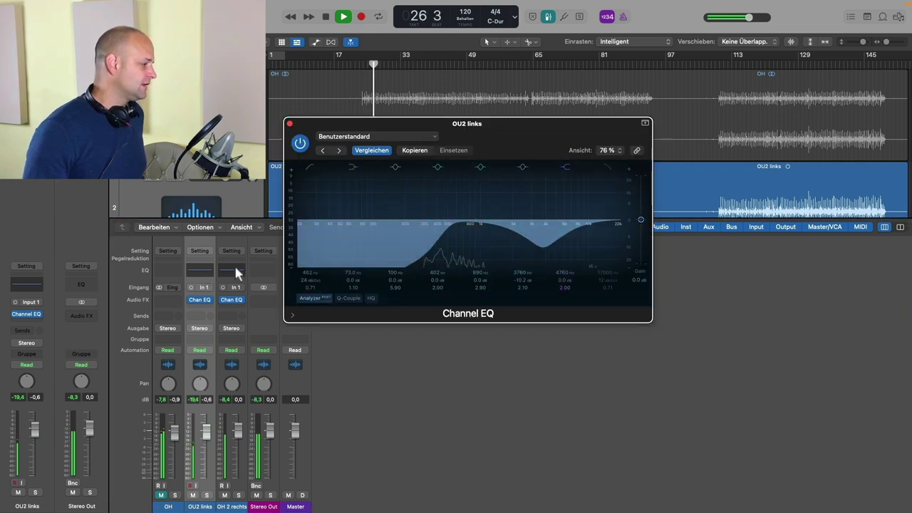
pyautogui.click(233, 270)
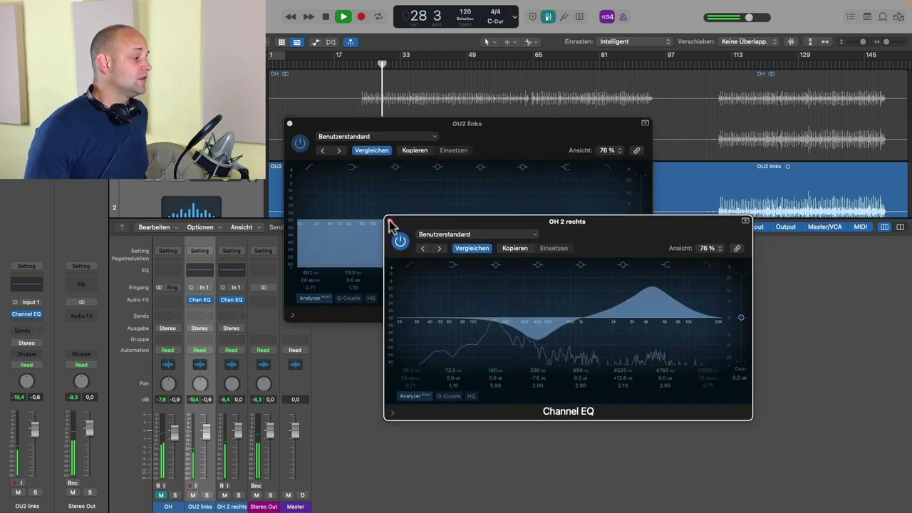
pyautogui.click(390, 221)
pyautogui.click(290, 125)
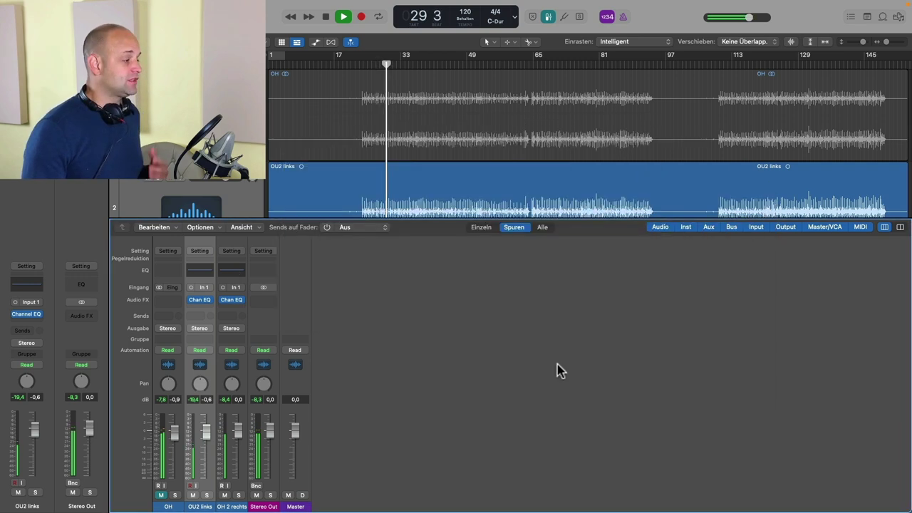